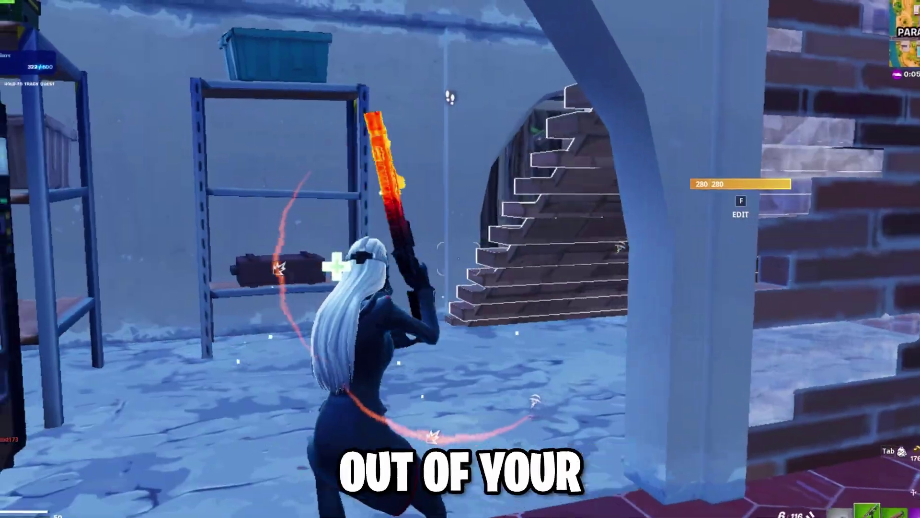
Step: Search the Start menu for 'nvidia' and launch NVIDIA App from the results
key(f)
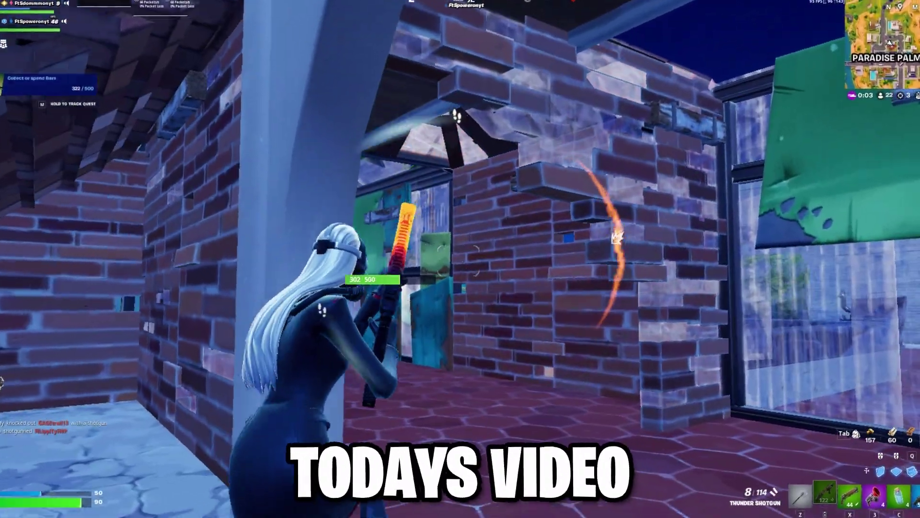
key(f)
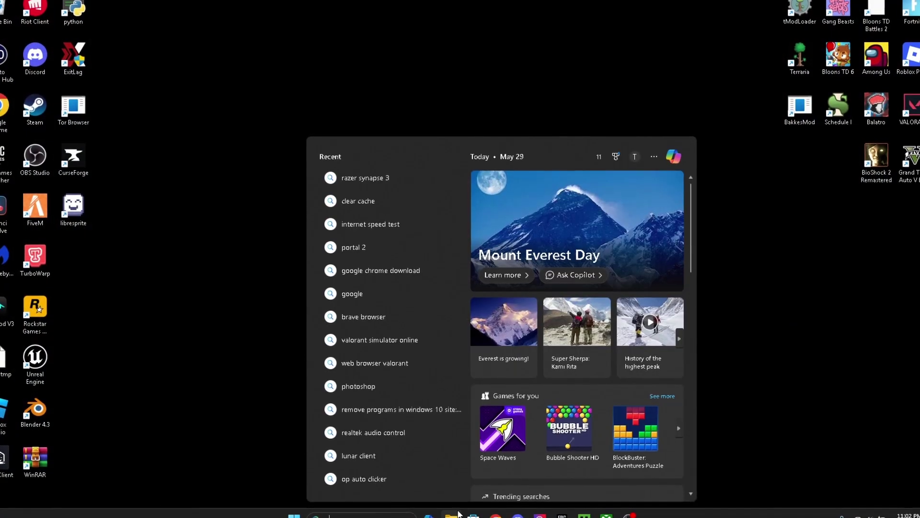
text(nvidia)
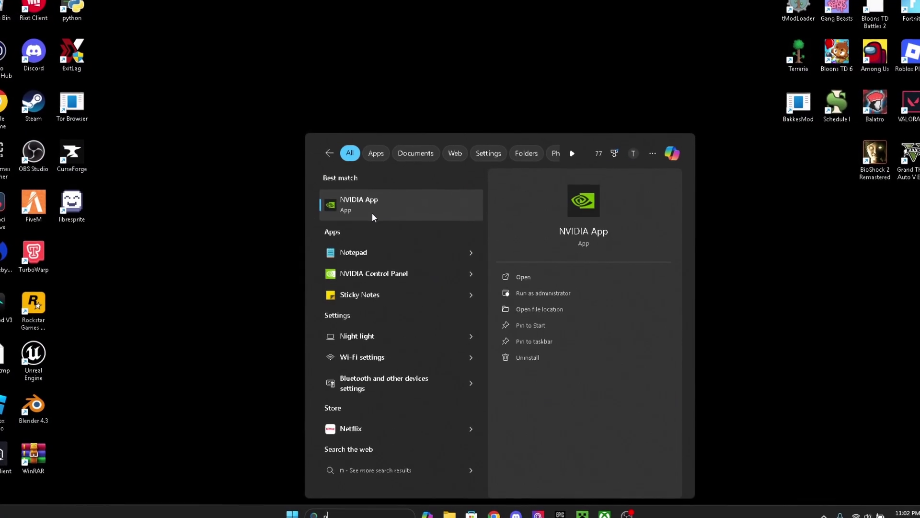
key(Return)
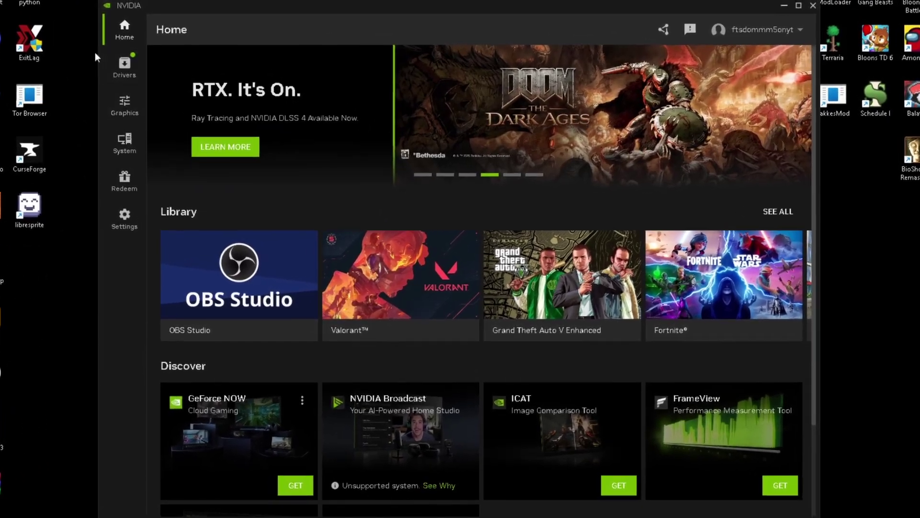
Step: Download GeForce Game Ready Driver 576.52 from the Drivers page and express-install it
click(161, 84)
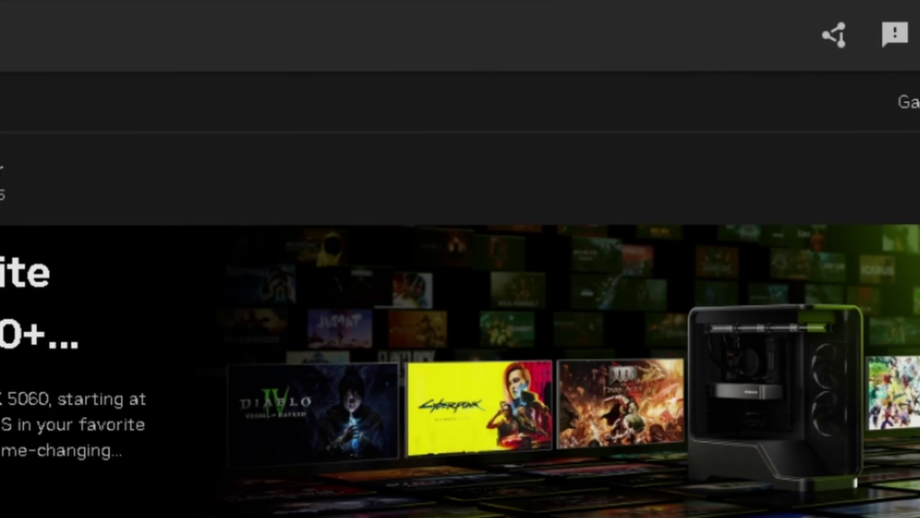
click(811, 178)
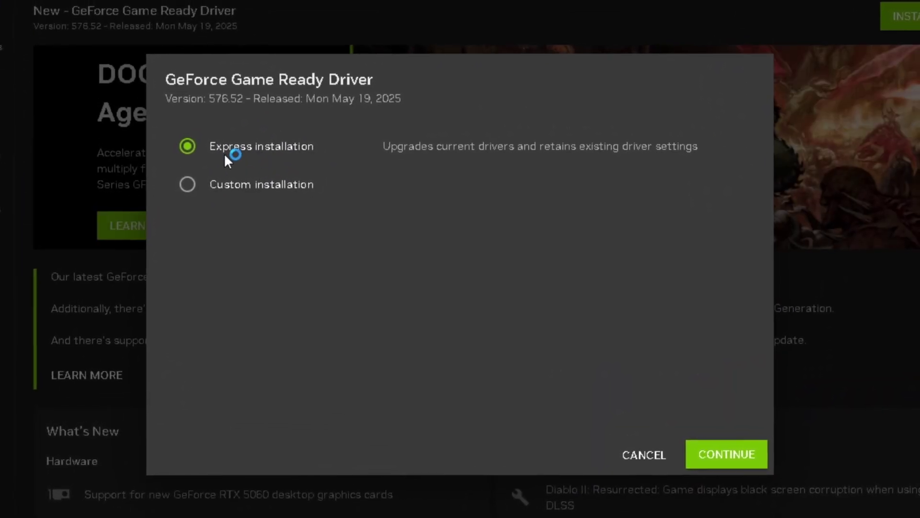
click(733, 456)
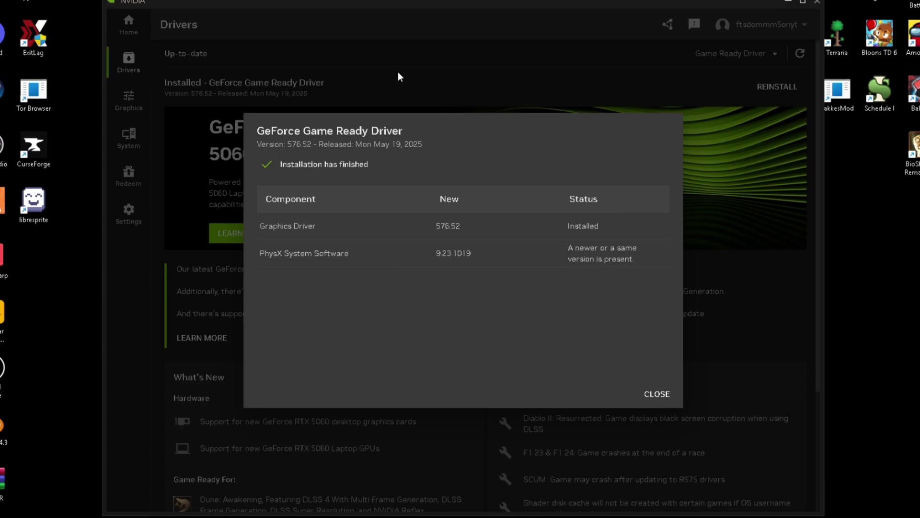
click(654, 399)
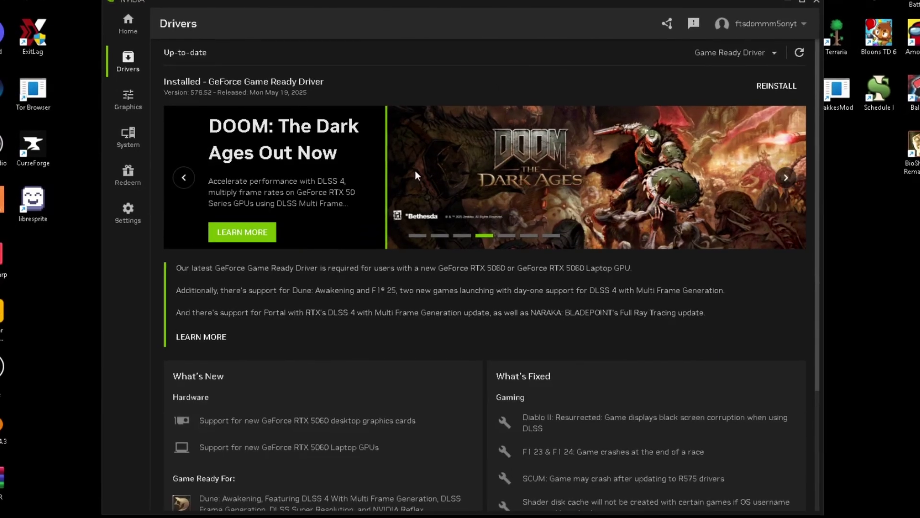
Step: Show Graphics Global Settings, keeping RTX Dynamic Vibrance Off after reading its explanation
click(130, 110)
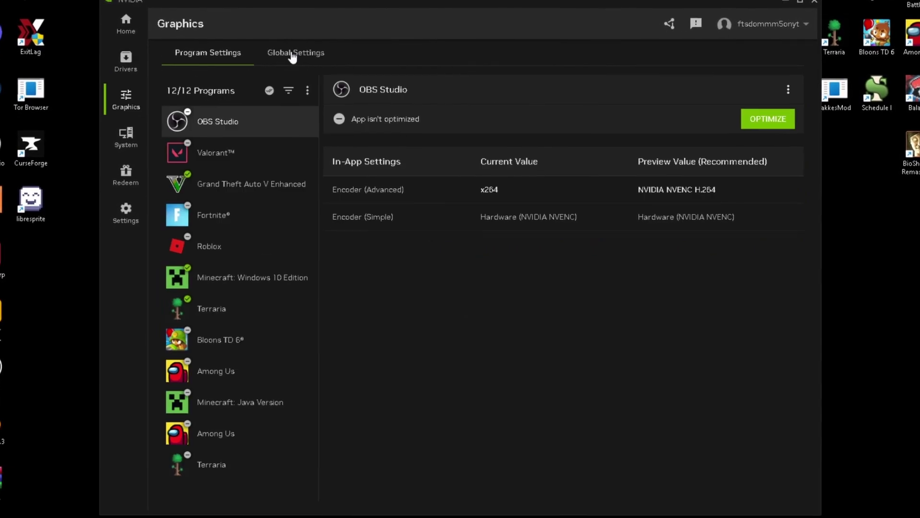
click(294, 56)
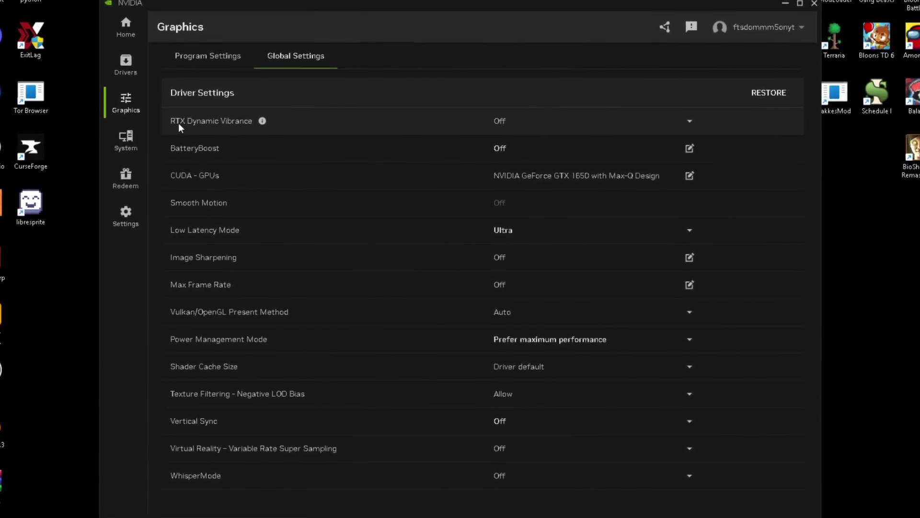
click(563, 129)
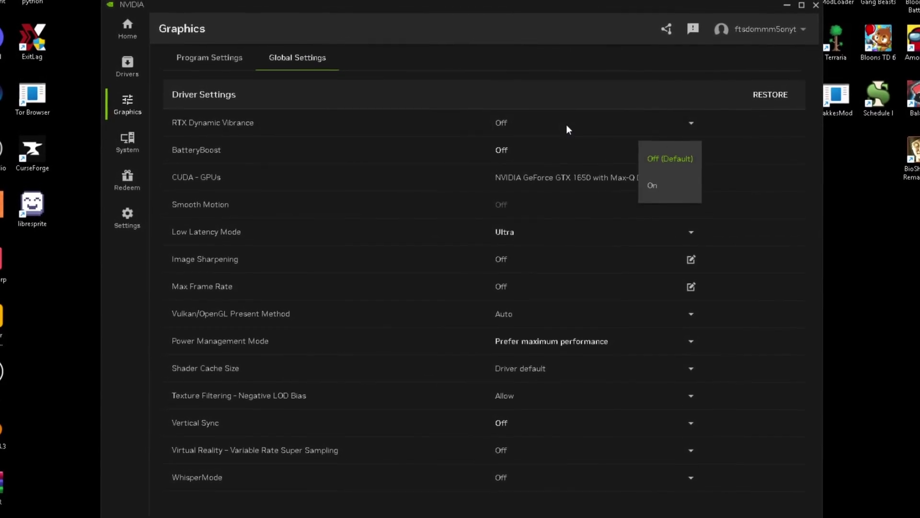
click(226, 123)
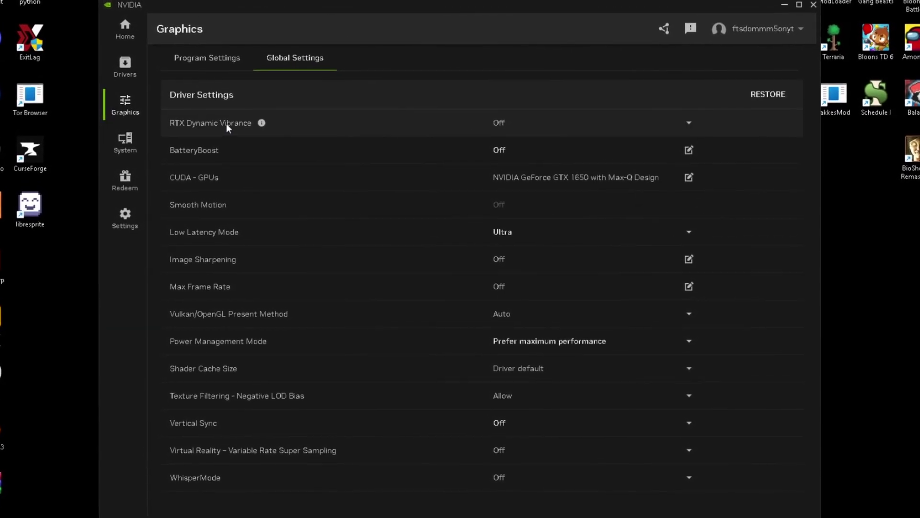
click(264, 120)
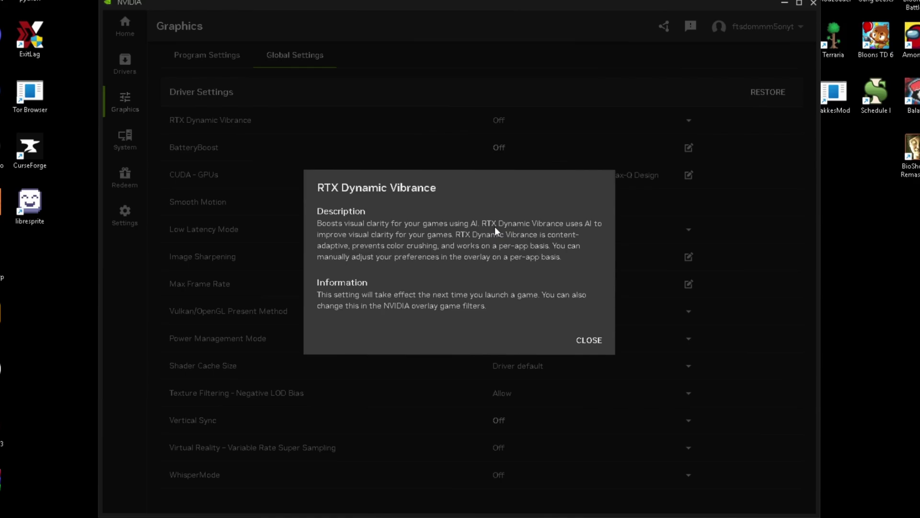
click(591, 343)
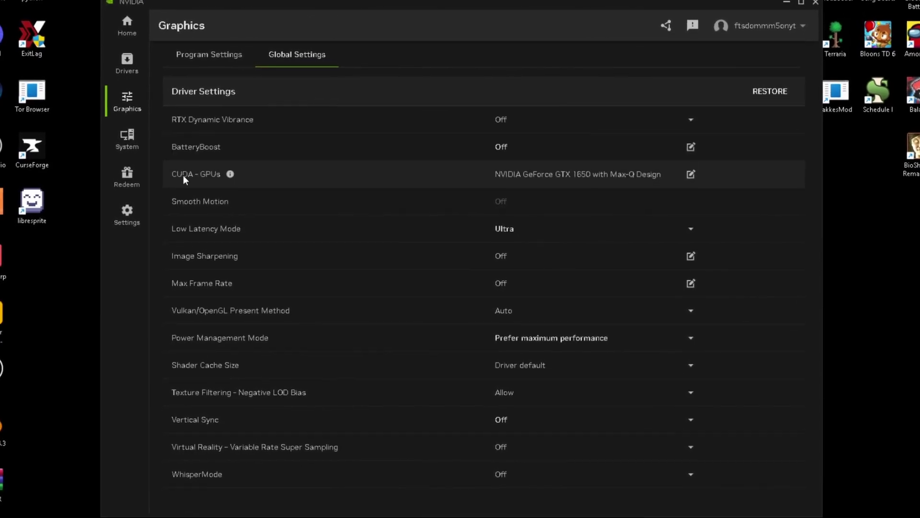
Step: Leave the CUDA GPU selection unchanged and keep Low Latency Mode at Ultra
click(550, 174)
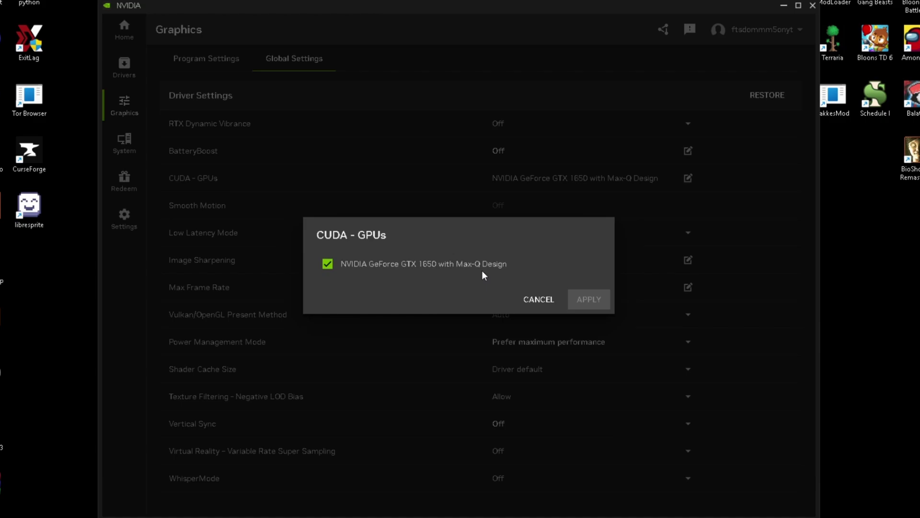
click(539, 299)
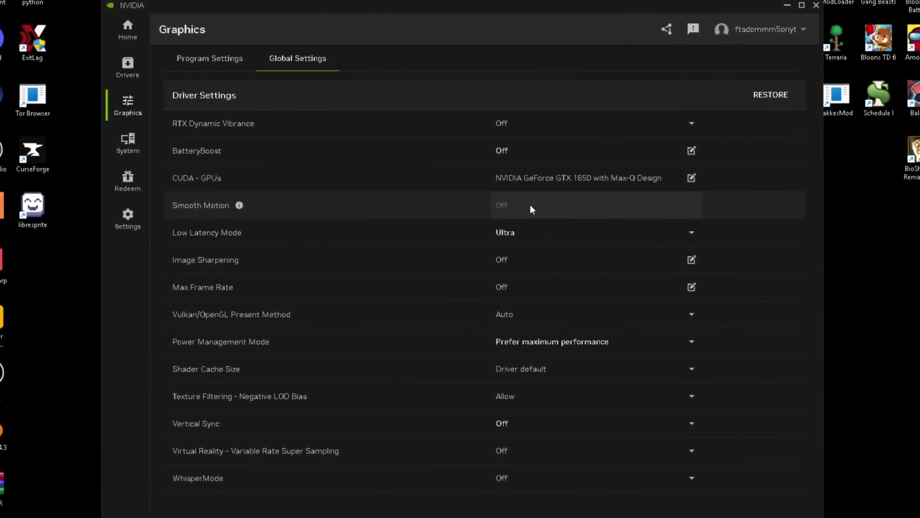
click(689, 228)
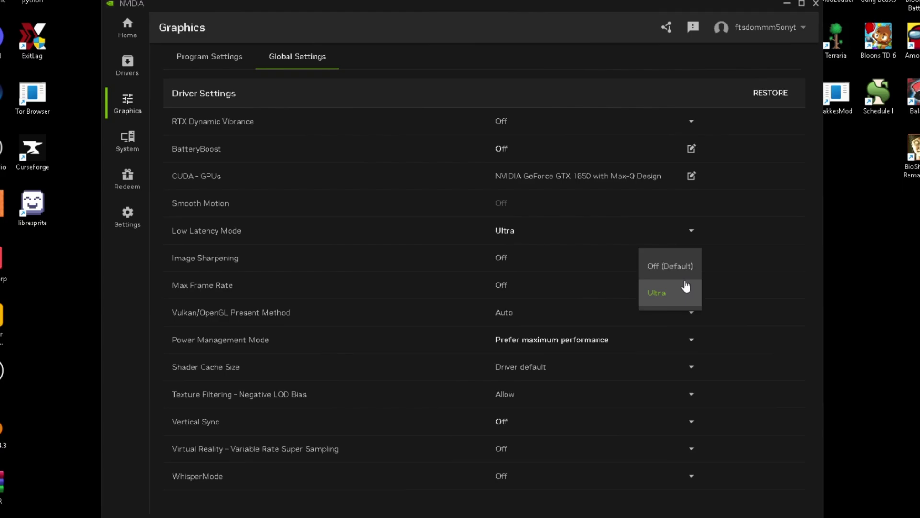
click(658, 296)
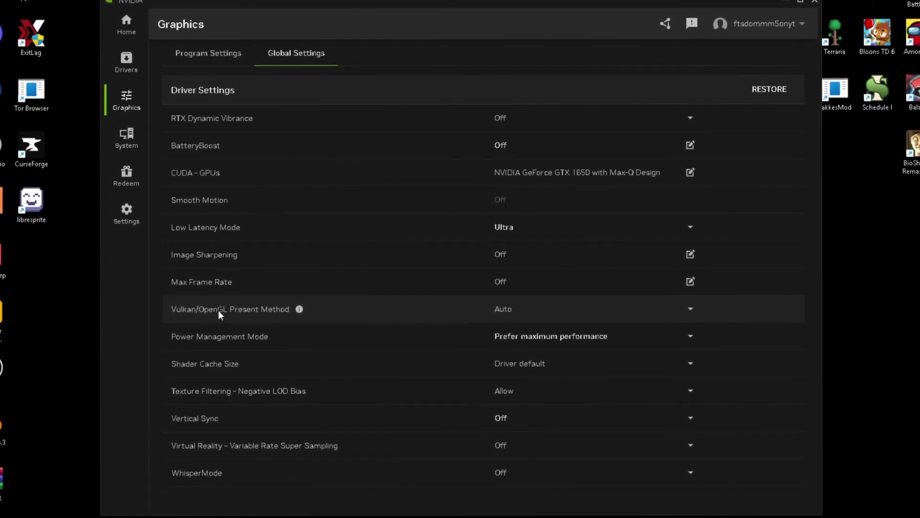
Step: Set Power Management Mode to Prefer maximum performance
click(533, 317)
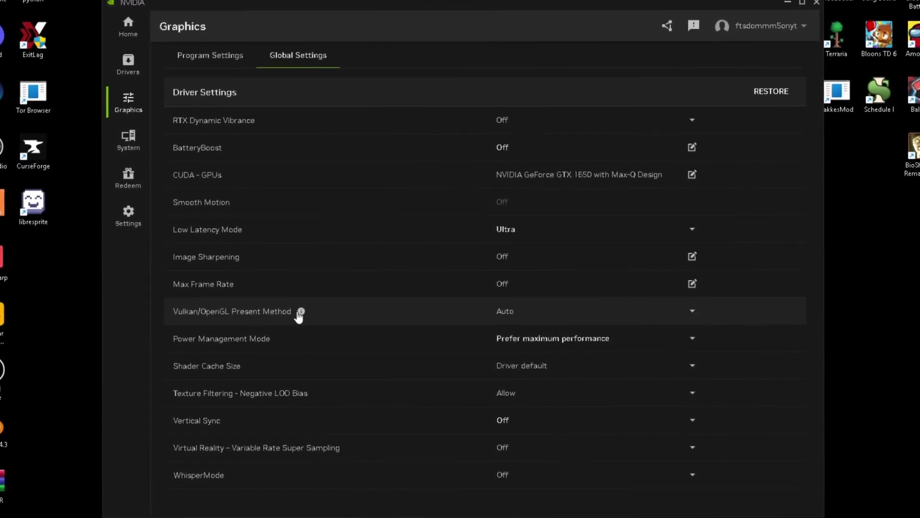
click(527, 336)
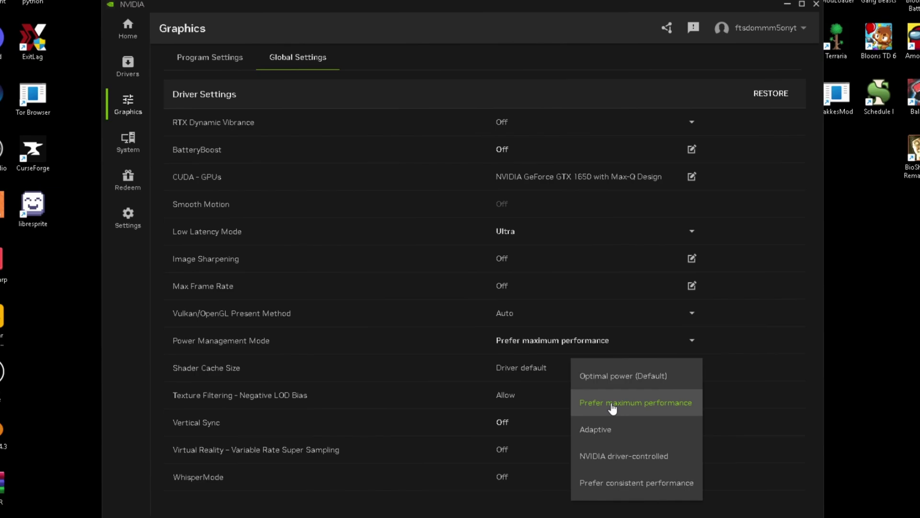
click(643, 411)
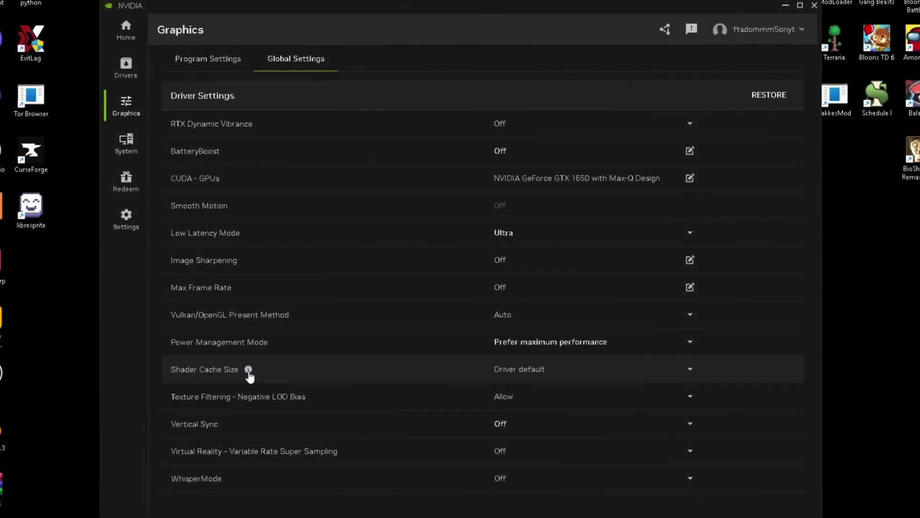
Step: Keep Shader Cache Size at Driver default and Vertical Sync Off, then close NVIDIA App
click(544, 369)
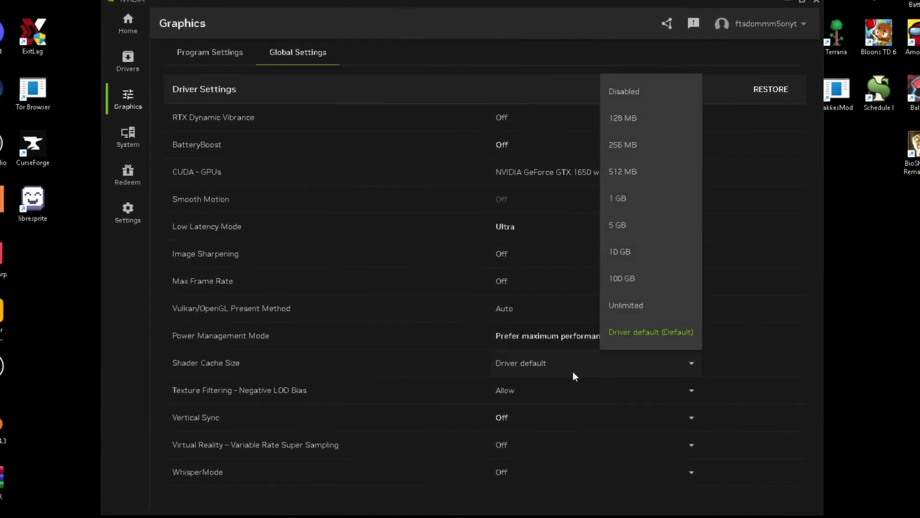
click(459, 363)
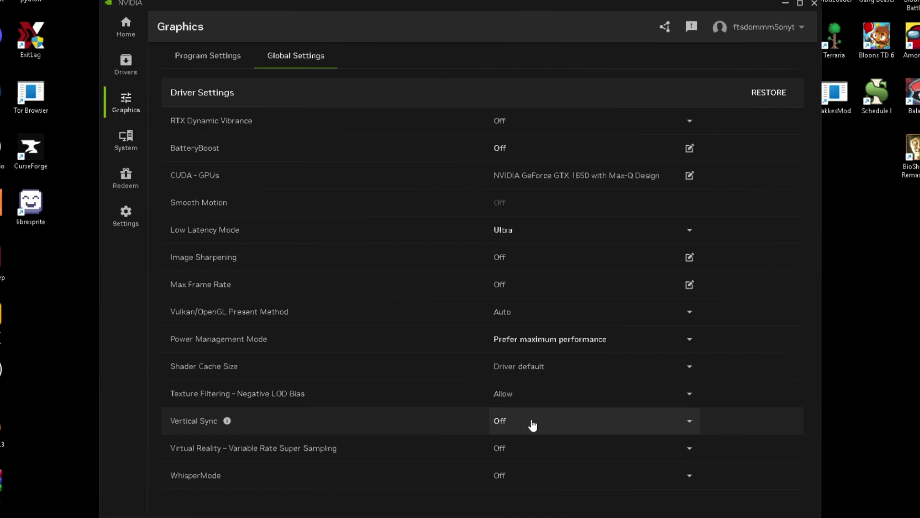
click(533, 419)
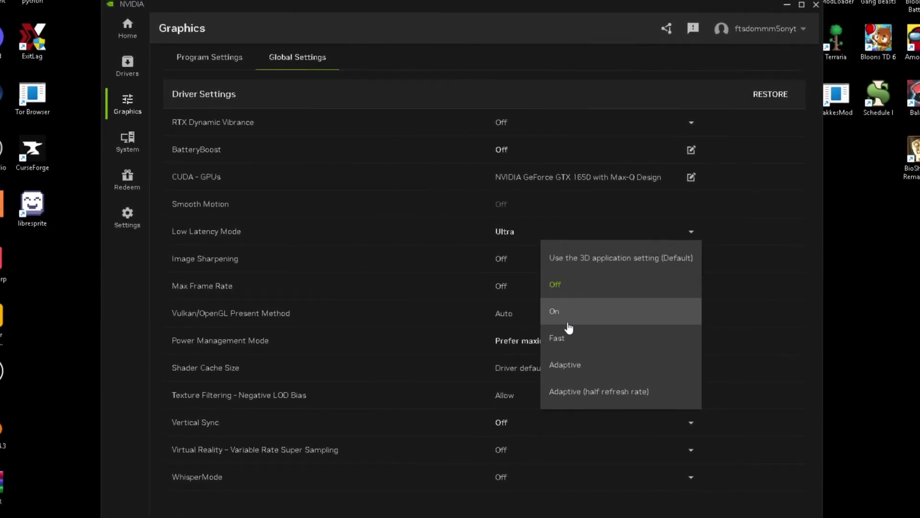
click(426, 416)
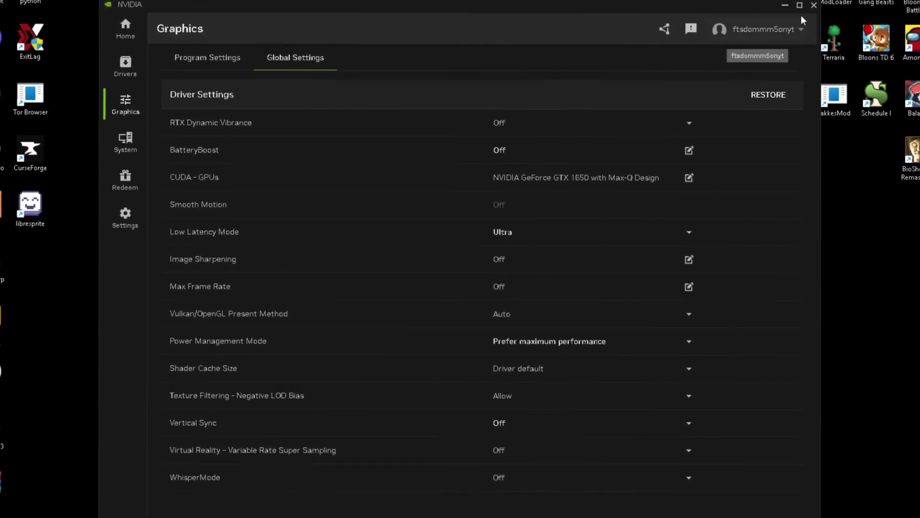
click(813, 6)
Step: Launch NVIDIA Control Panel from the desktop's Show more options context menu
right_click(425, 145)
click(455, 318)
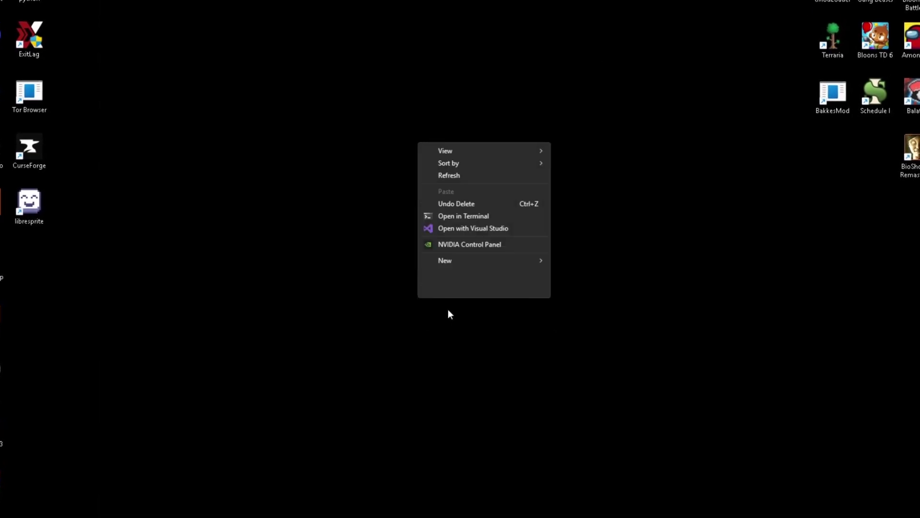
click(469, 241)
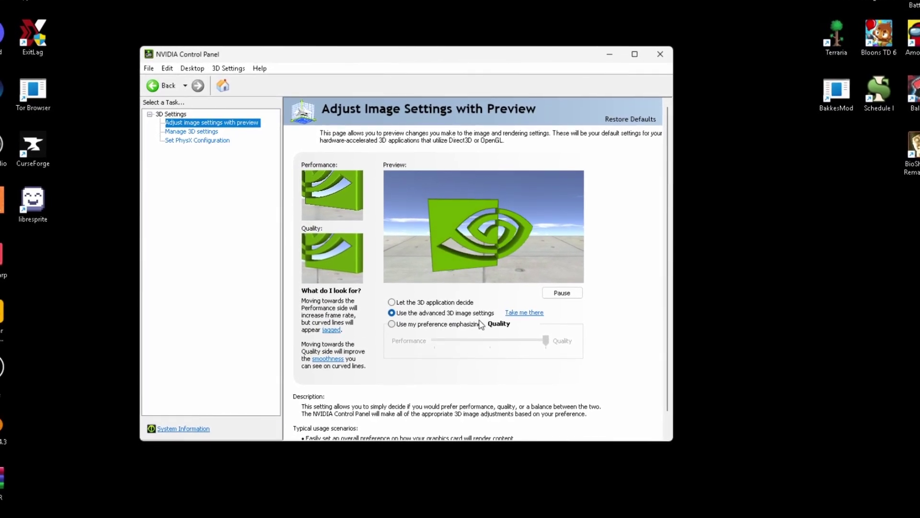
Step: Go to Manage 3D Settings, keep Image Sharpening off, and check Anisotropic filtering values
click(522, 316)
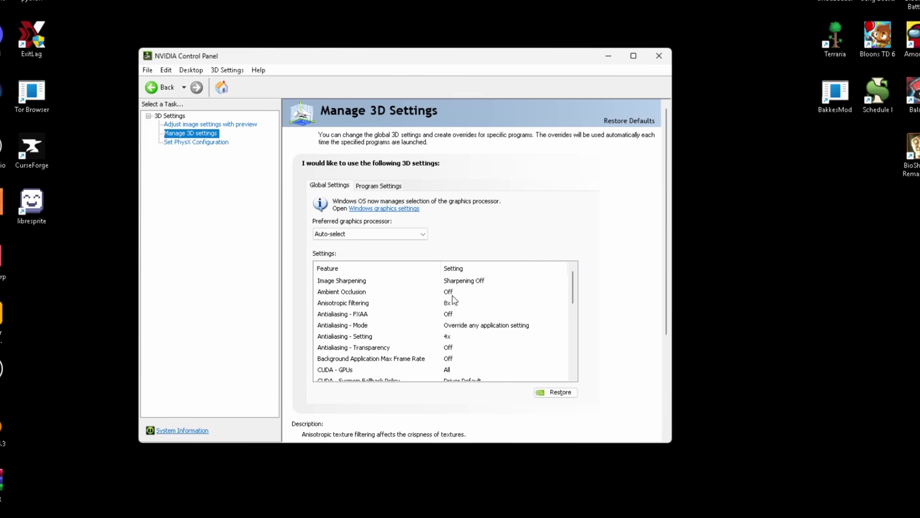
click(340, 283)
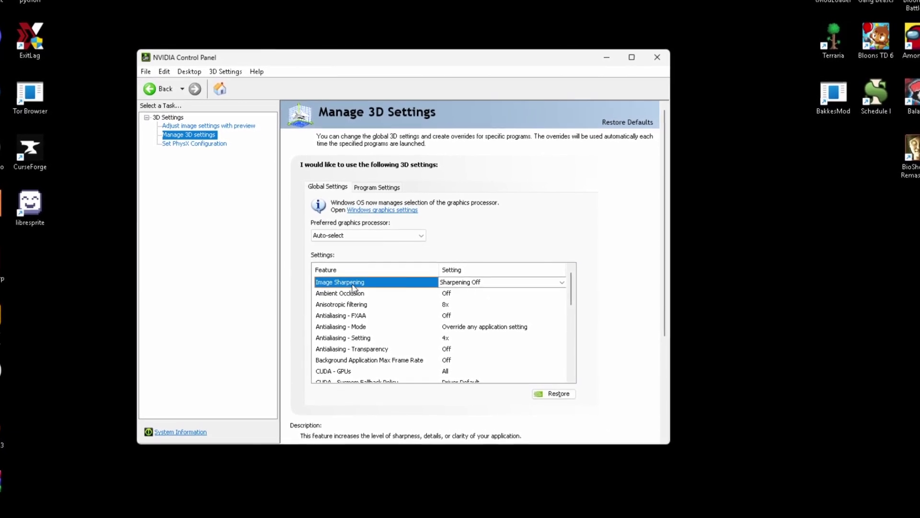
click(446, 287)
click(380, 300)
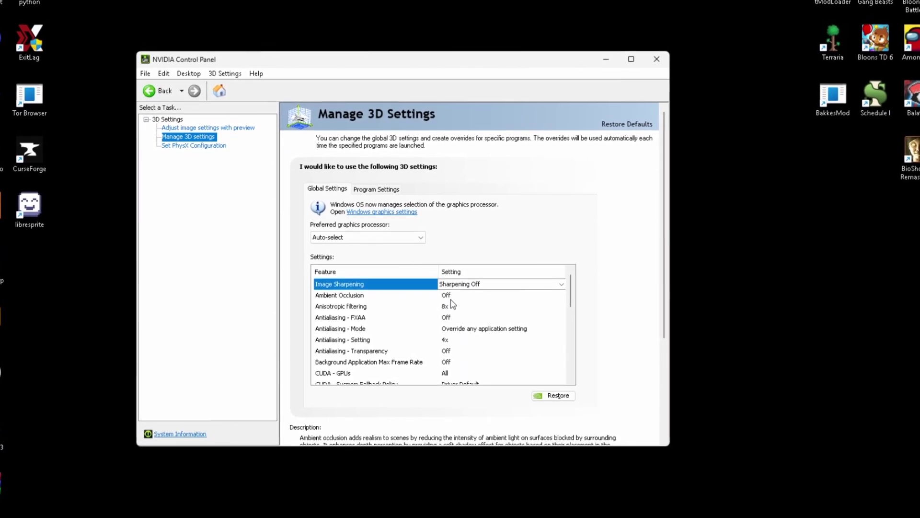
click(448, 306)
click(462, 305)
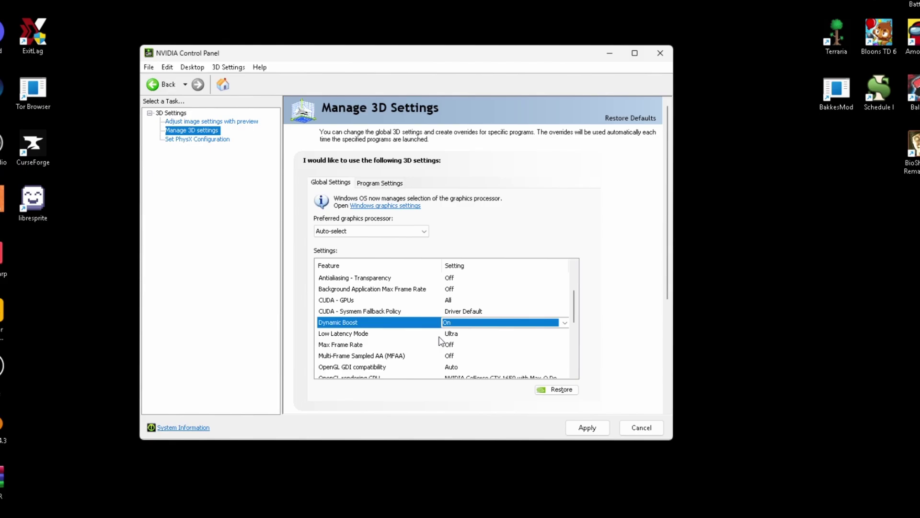
scroll(439, 342, down, 1)
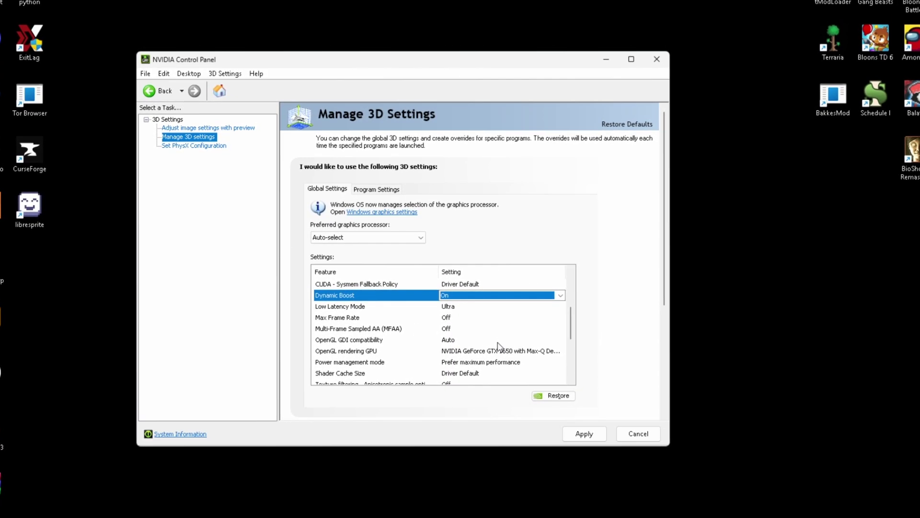
scroll(498, 344, down, 2)
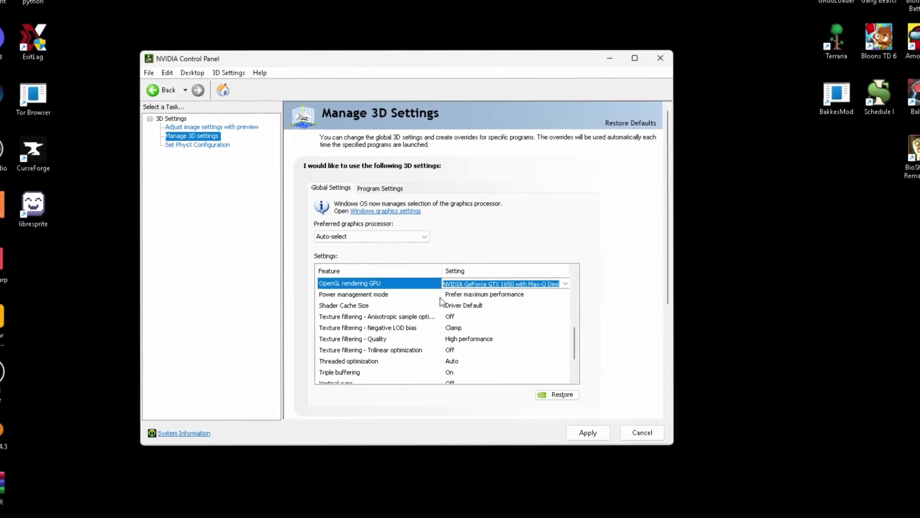
click(470, 293)
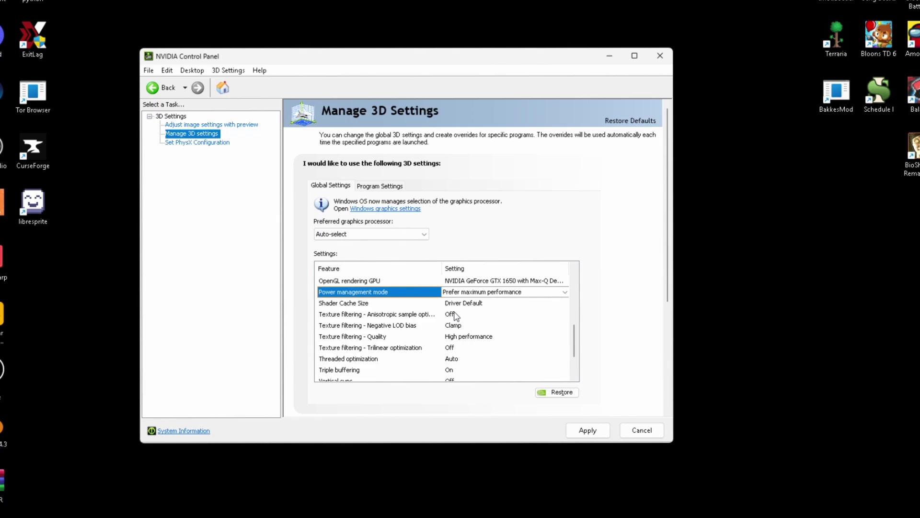
Step: Keep Negative LOD bias at Clamp and set Trilinear optimization to Off
click(454, 325)
click(456, 328)
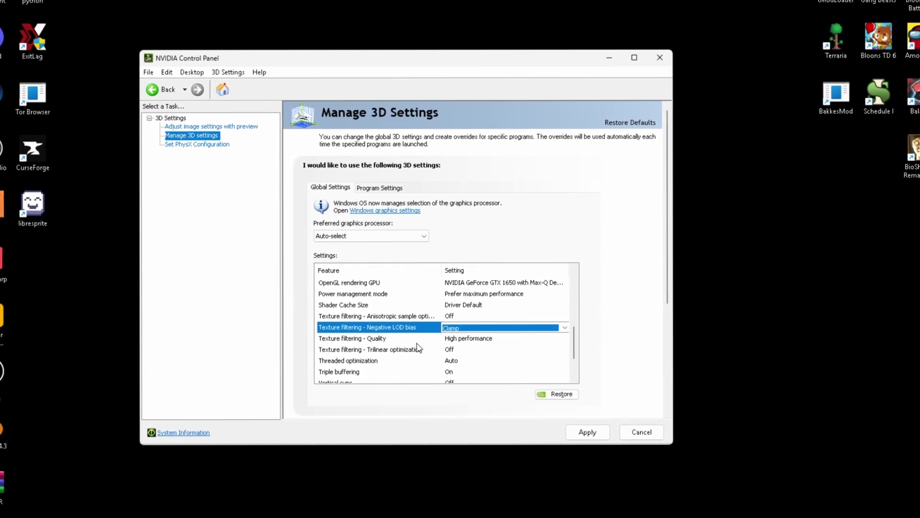
click(457, 350)
click(447, 348)
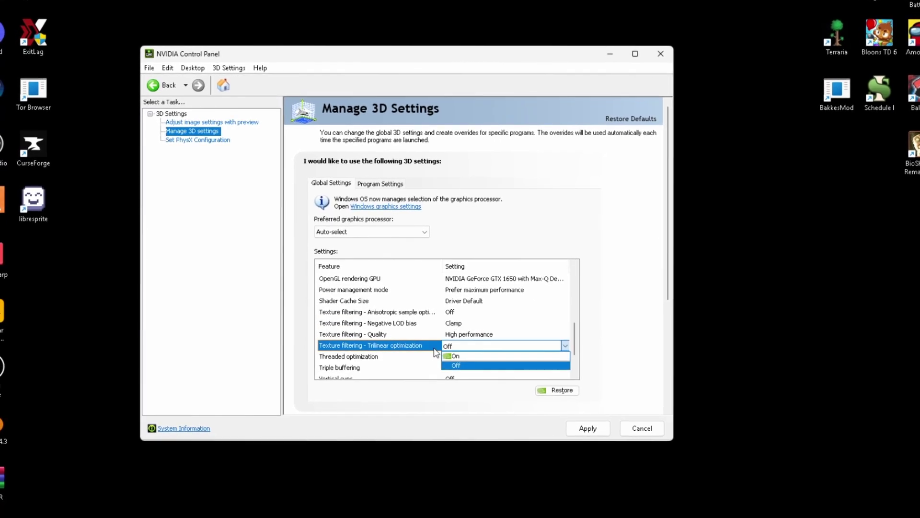
Step: Keep Triple buffering On and apply the global 3D settings
scroll(448, 366, down, 1)
click(448, 339)
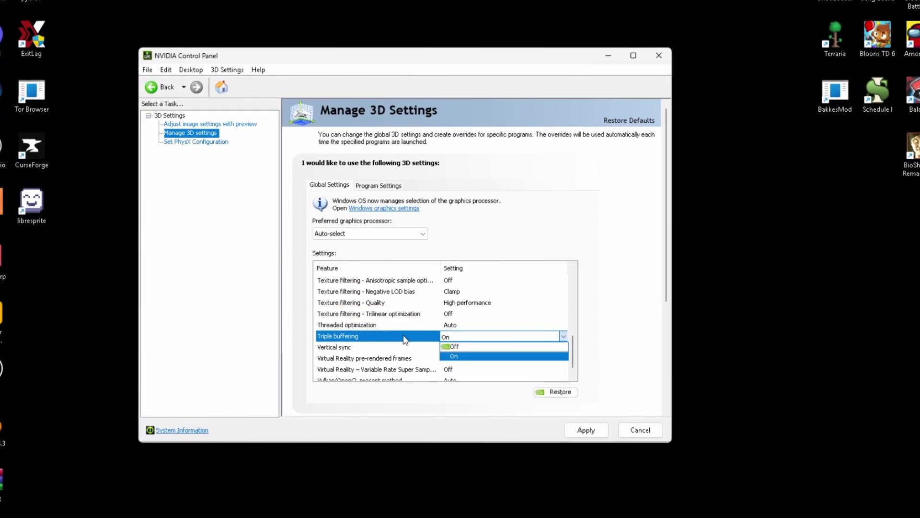
click(453, 357)
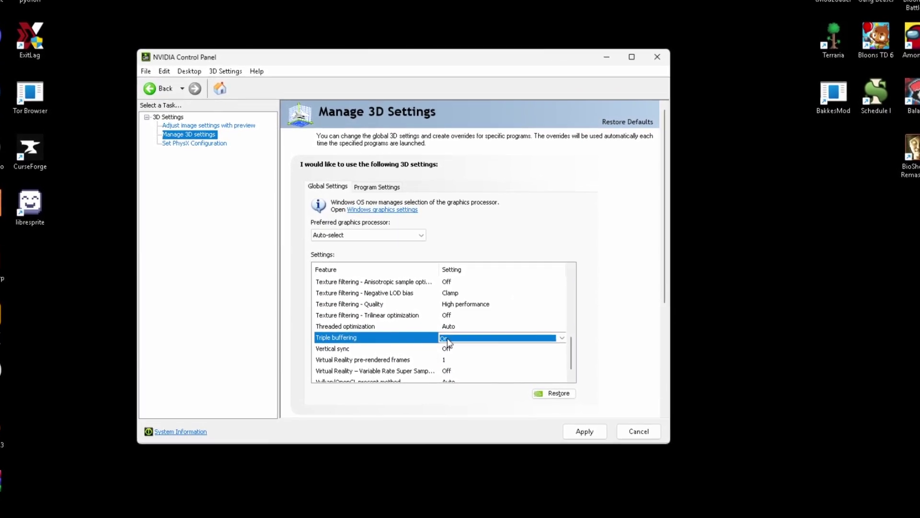
scroll(366, 348, down, 1)
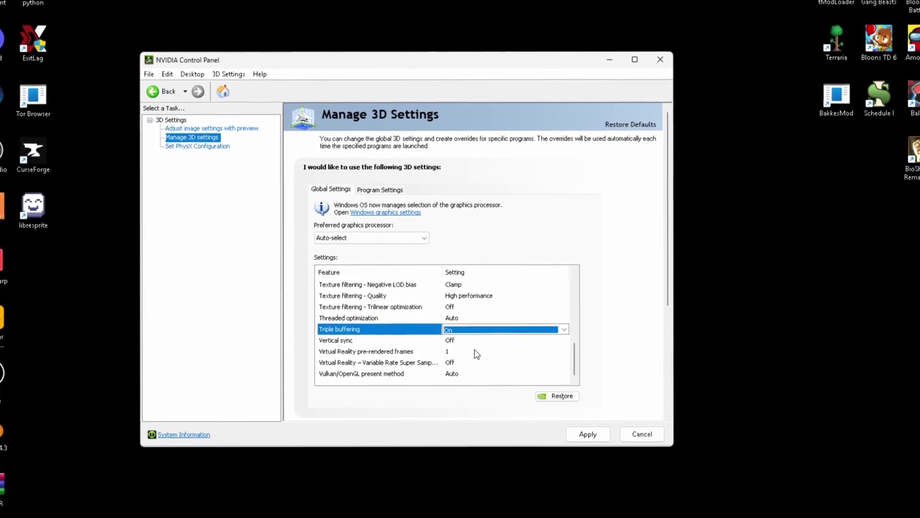
click(359, 346)
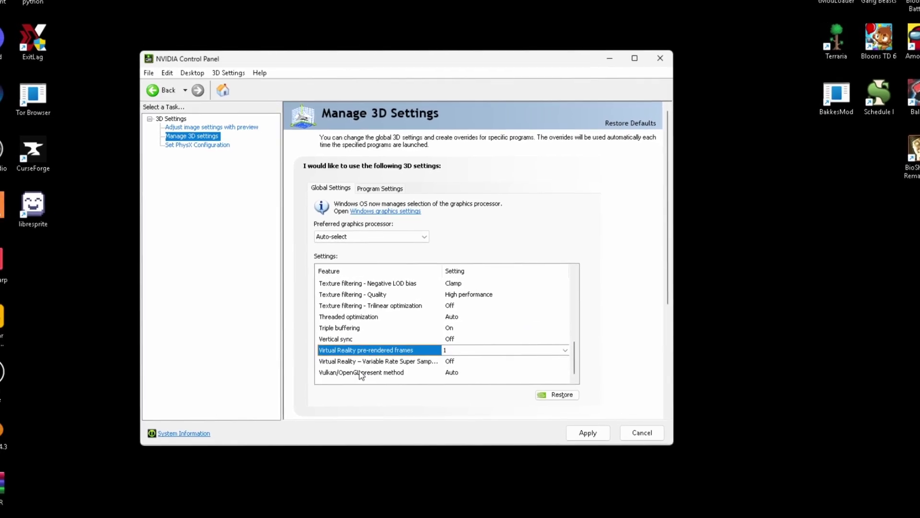
click(582, 431)
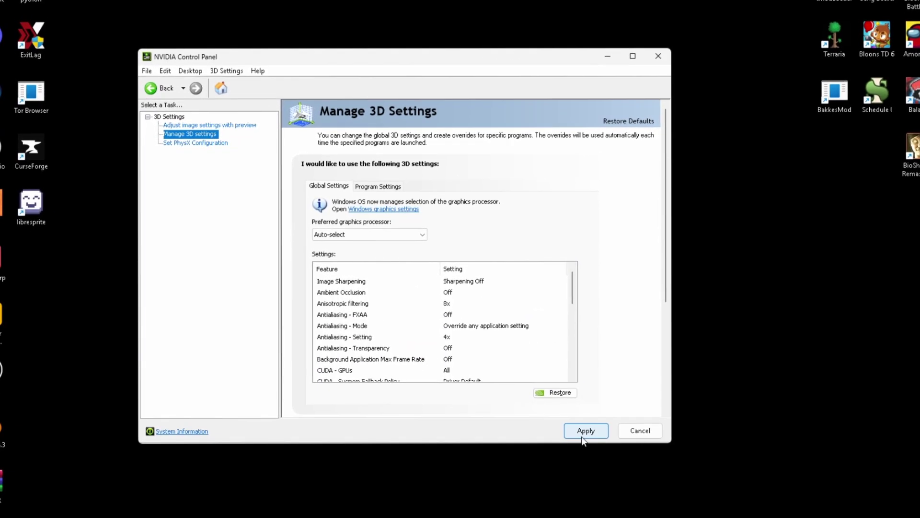